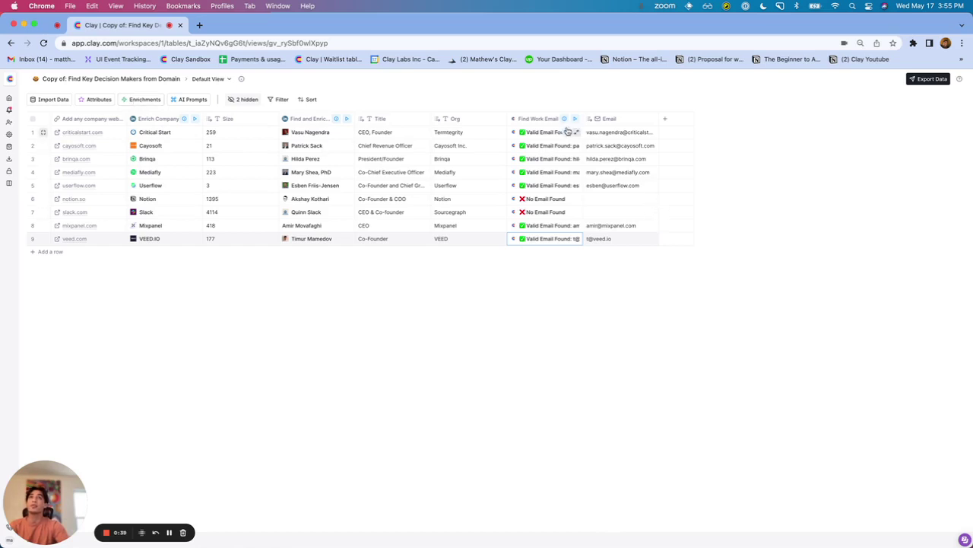
Open the Enrichments catalogue beside the decision-makers table
click(144, 100)
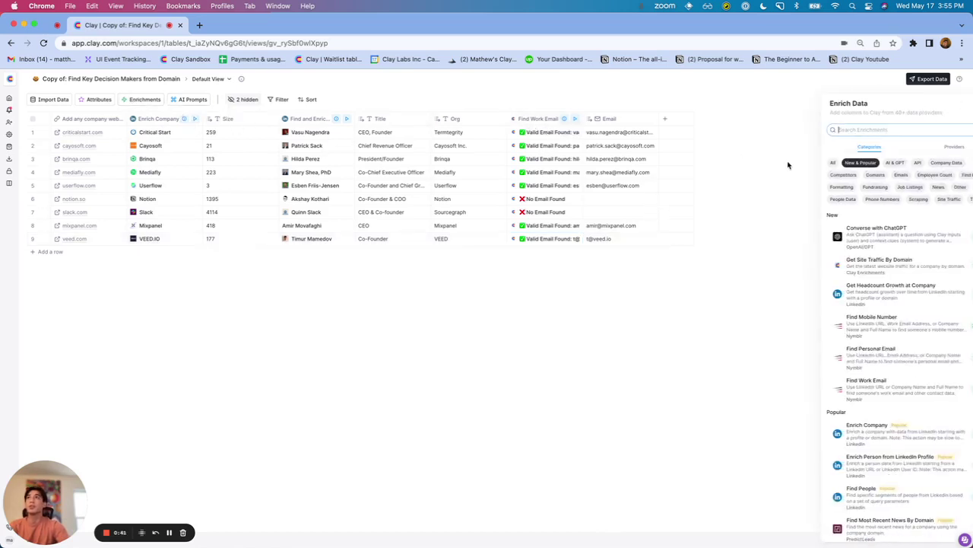
Filter enrichments to the Emails category, review the email finders, then close the panel
click(864, 175)
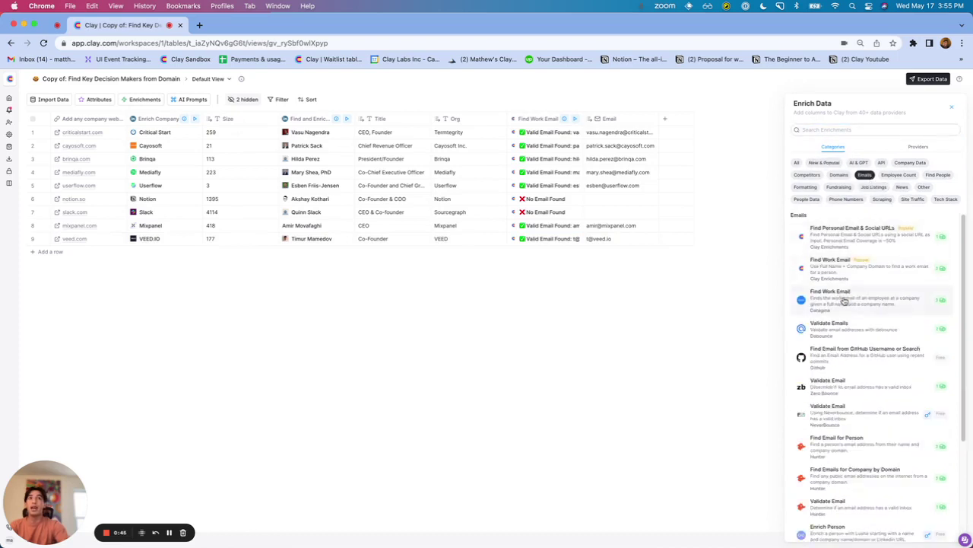
scroll(849, 279, down, 3)
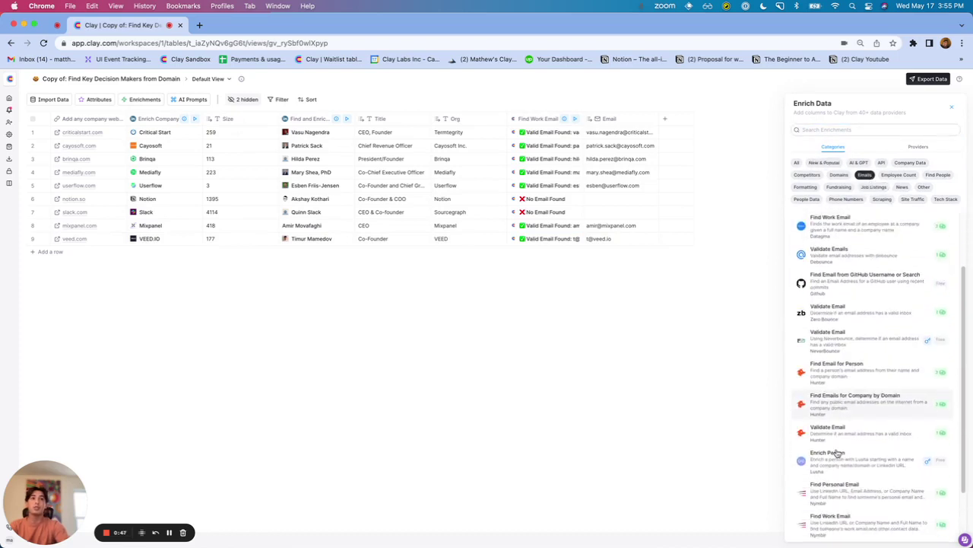
scroll(840, 457, down, 2)
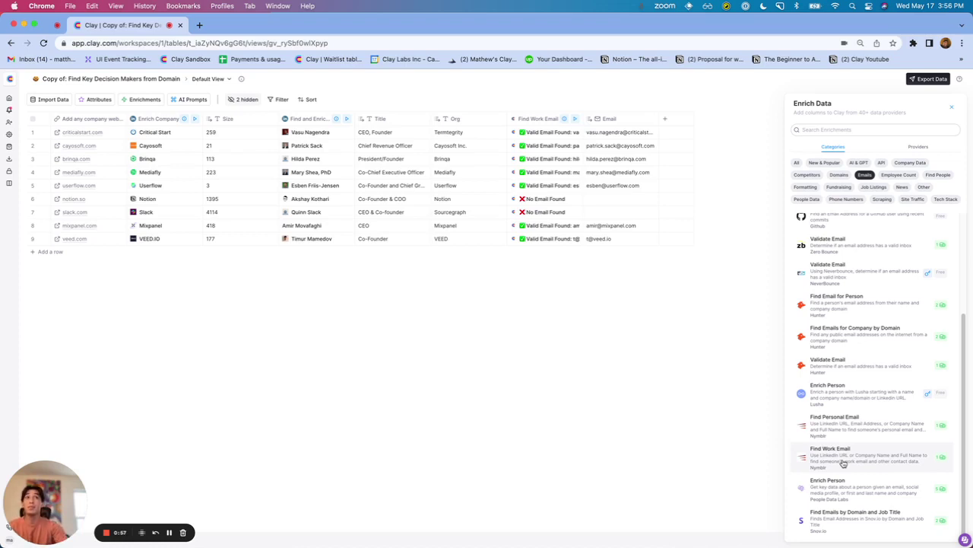
click(952, 106)
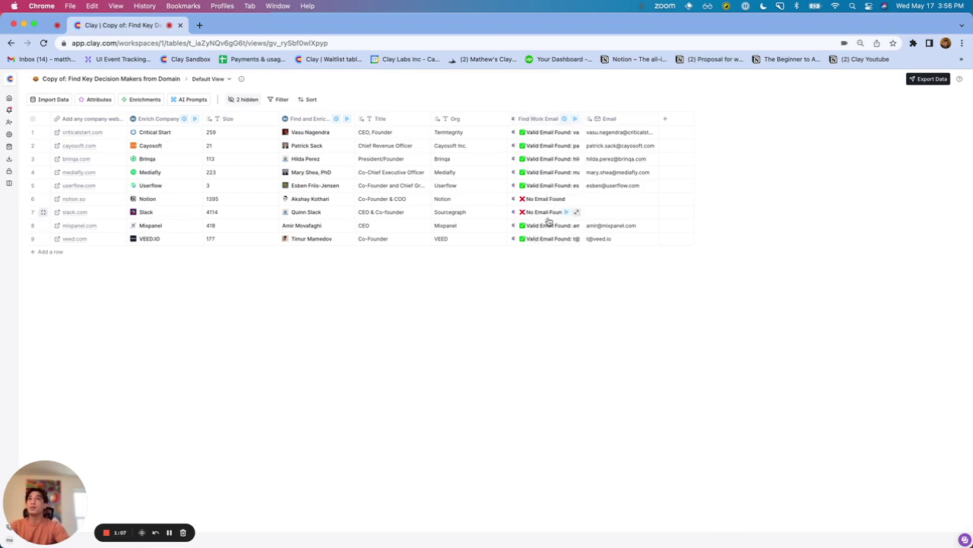
click(138, 101)
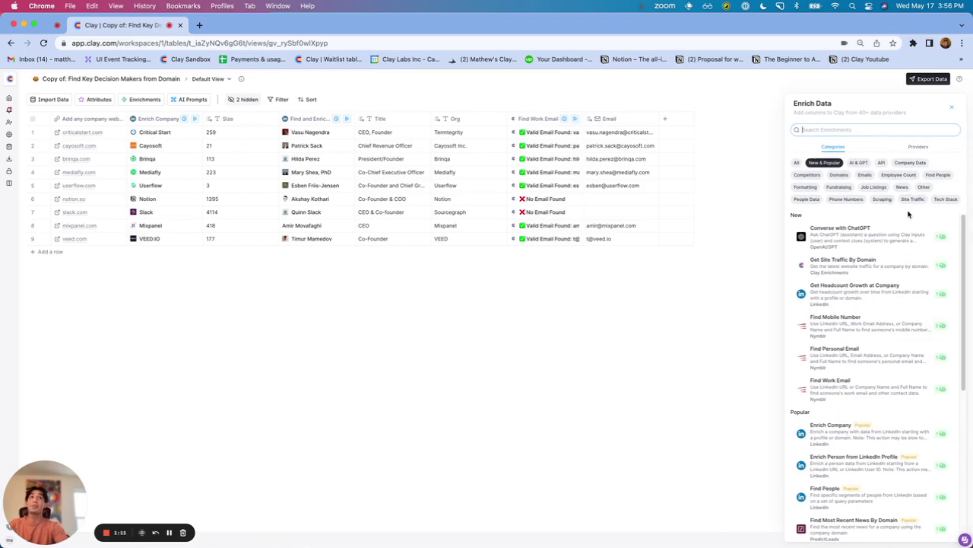
click(867, 176)
click(862, 311)
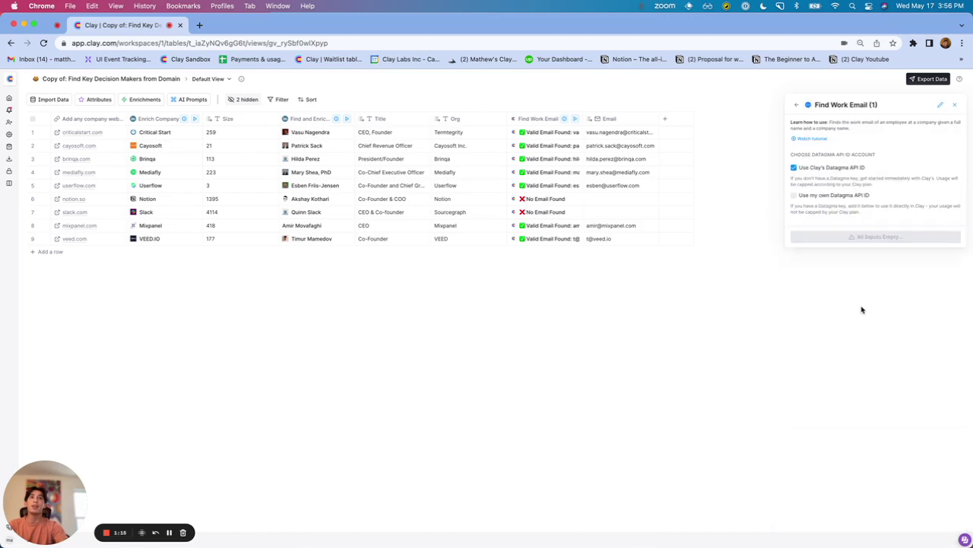
click(815, 382)
click(815, 382)
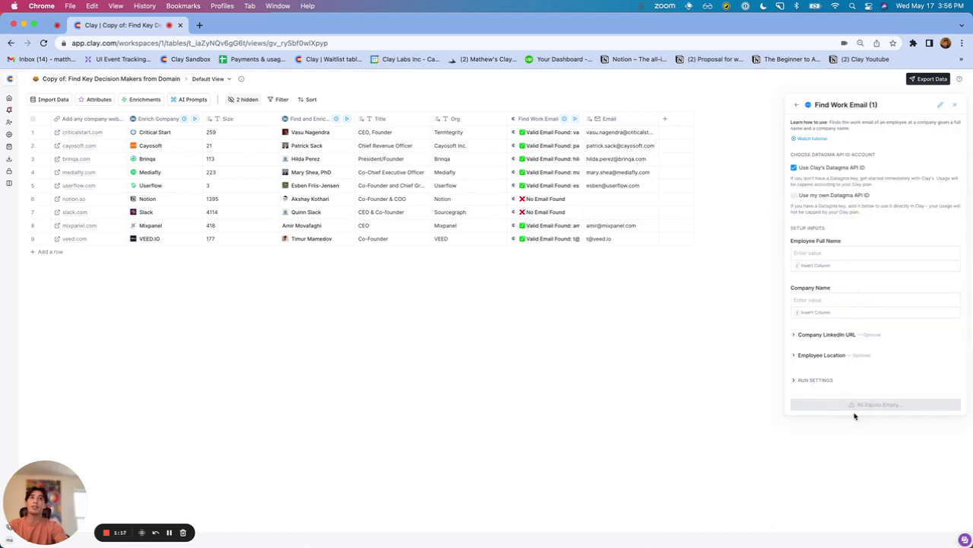
click(829, 383)
click(834, 442)
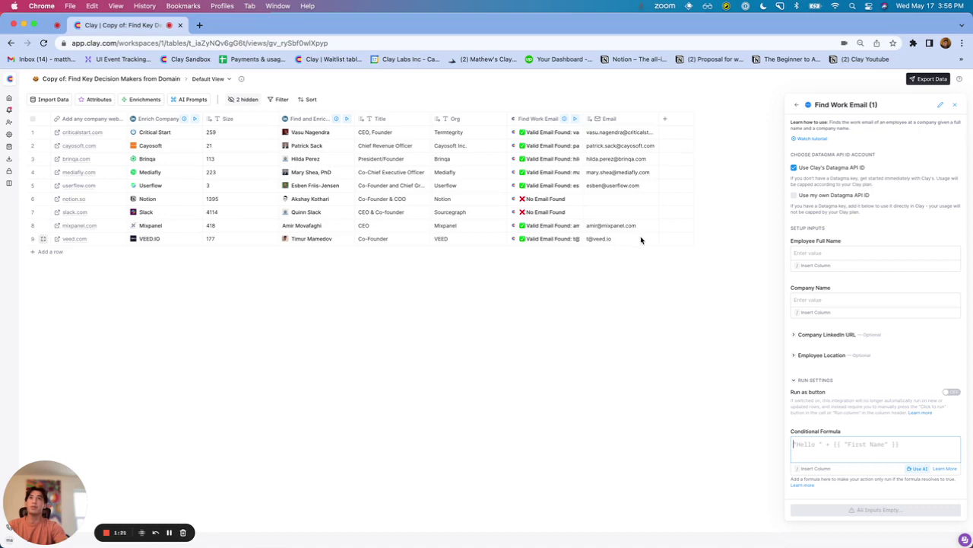
click(956, 105)
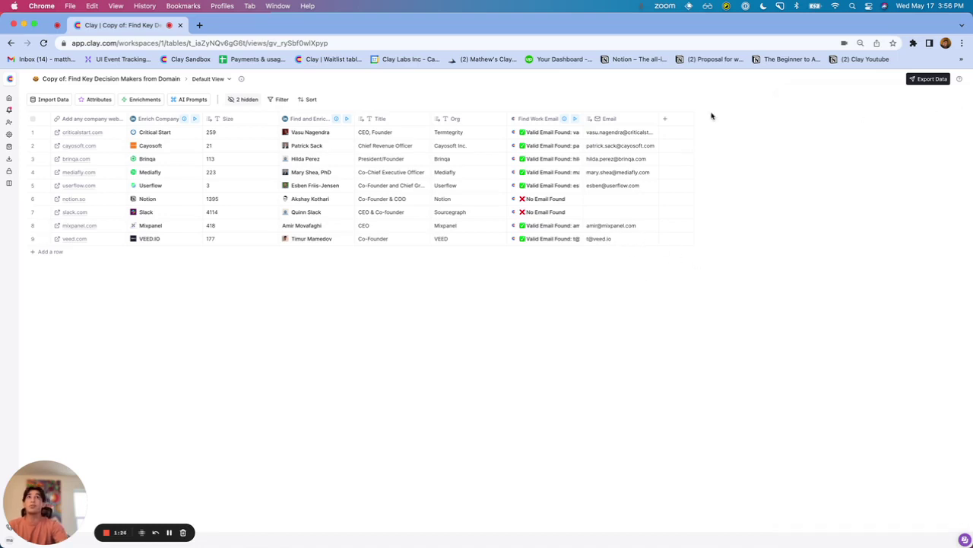
click(537, 119)
Remove the Find Work Email and Email columns, then open the Work Email attribute waterfall
click(555, 233)
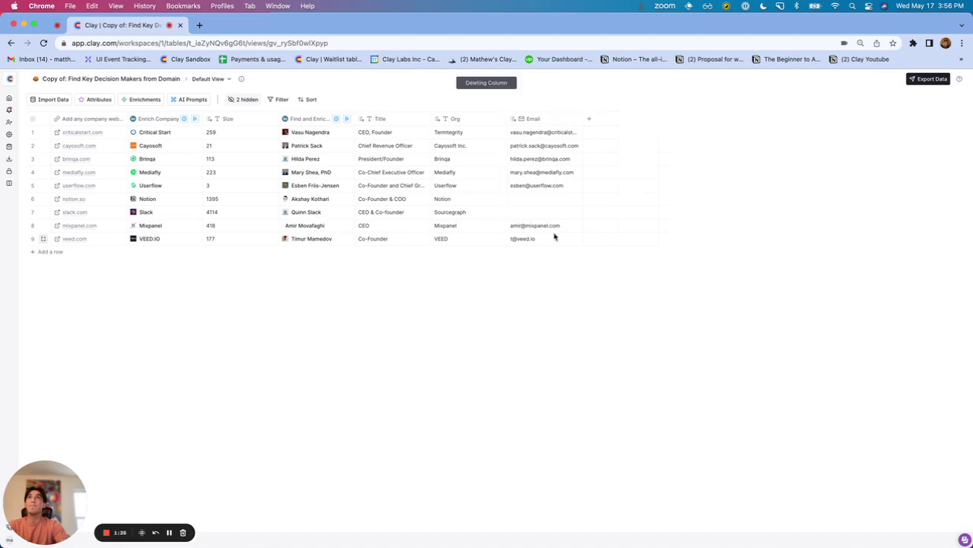
click(536, 118)
click(534, 271)
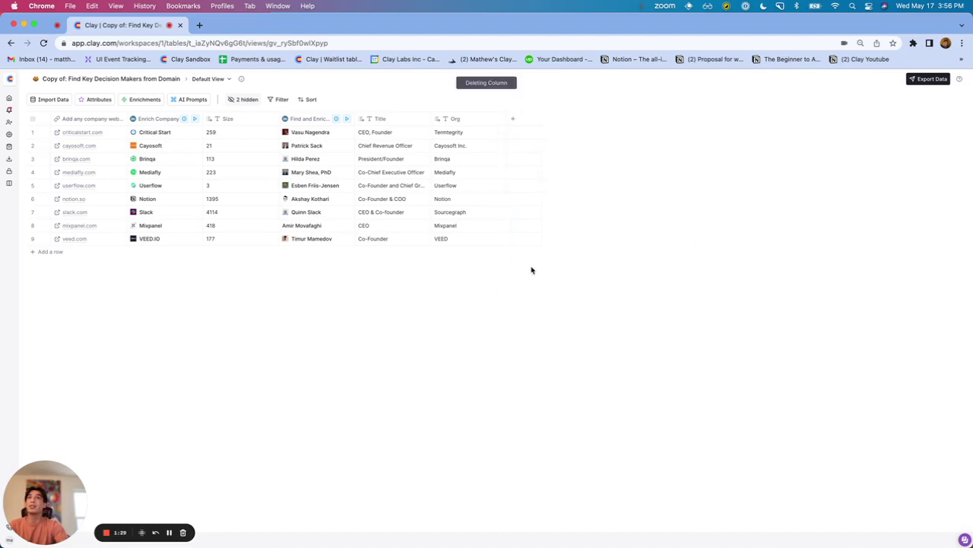
click(97, 100)
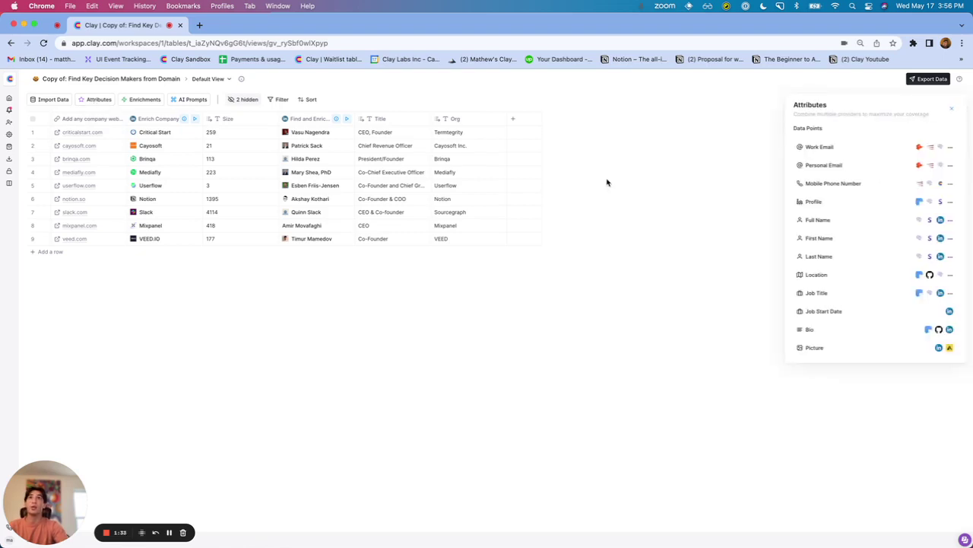
click(865, 148)
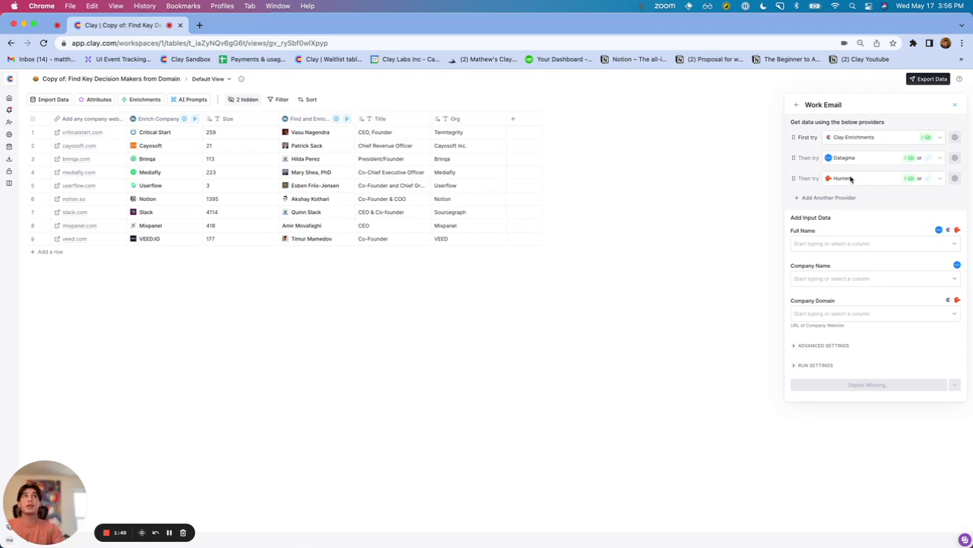
Add People Data Labs as the fourth Work Email provider
click(838, 198)
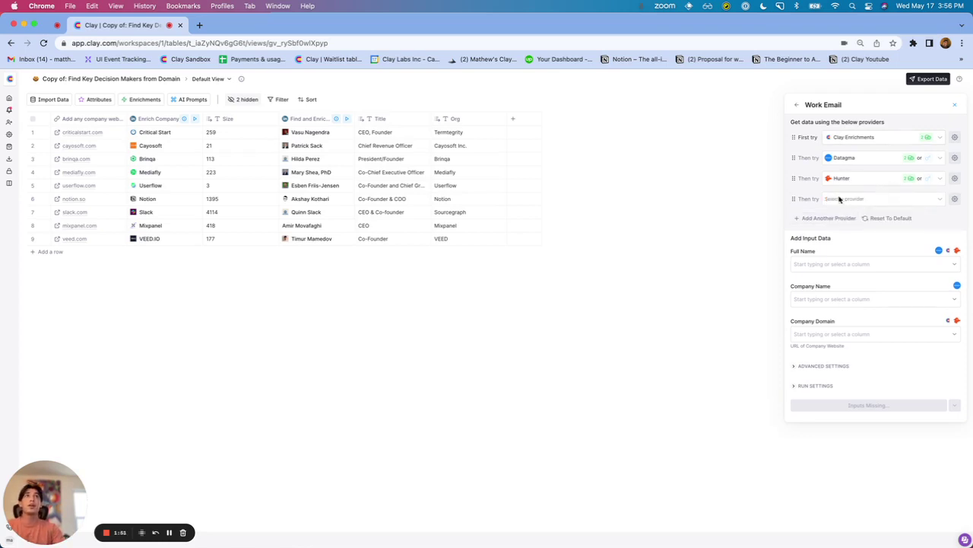
click(843, 198)
click(856, 236)
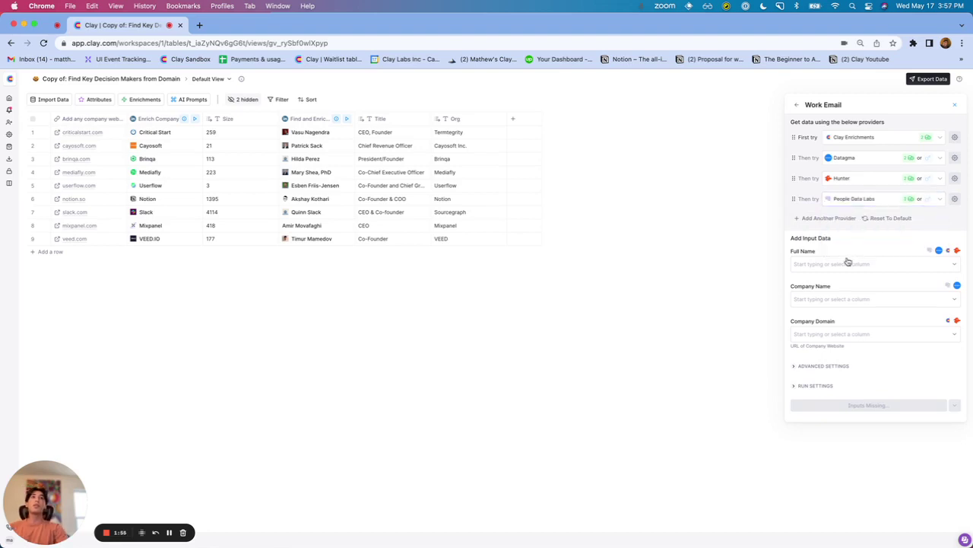
Map Full Name to name, Company Name to Org, Company Domain to domain, then save and run the first 10 rows
click(835, 266)
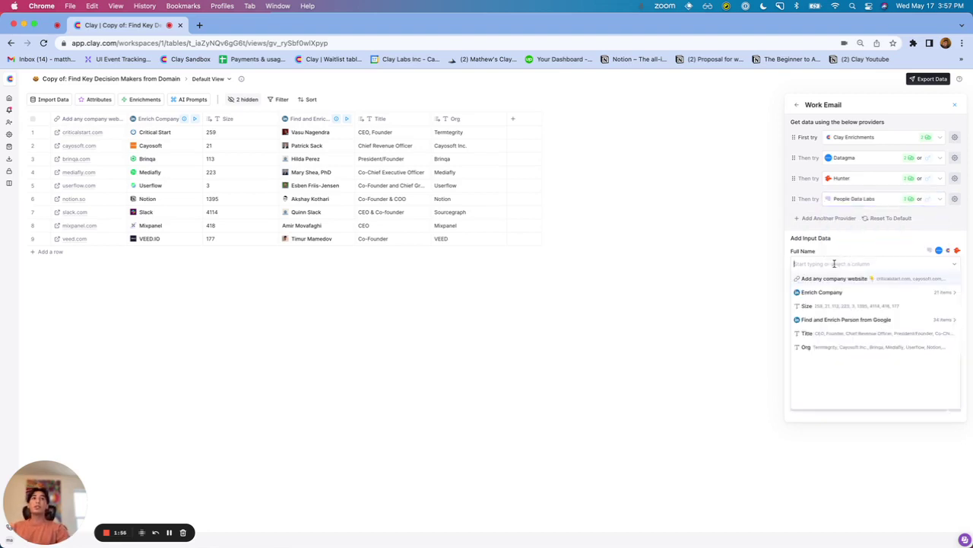
click(829, 320)
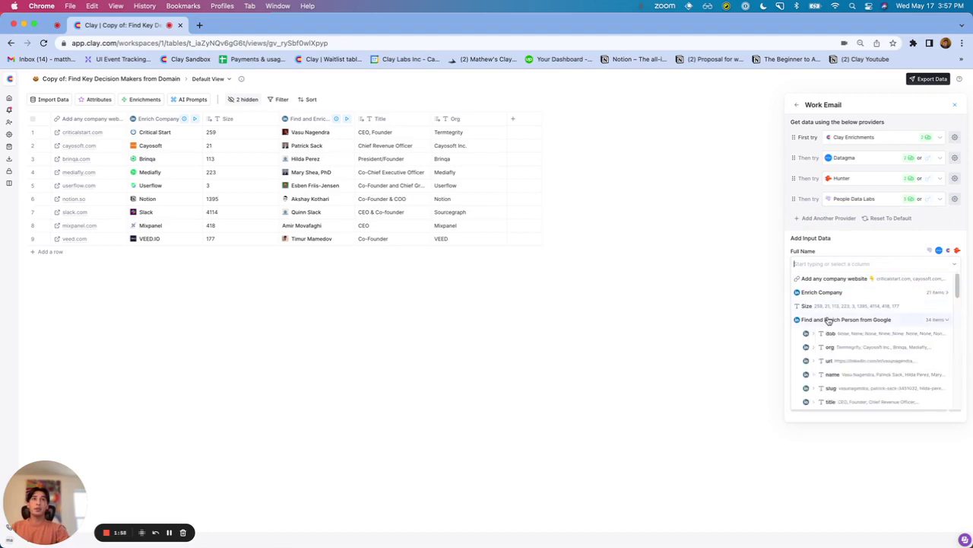
click(833, 375)
click(831, 299)
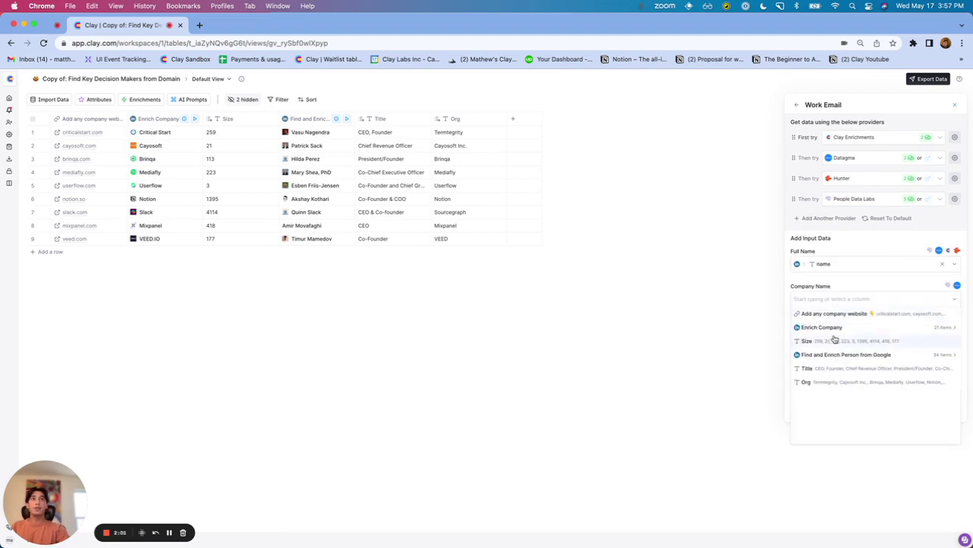
click(807, 382)
click(836, 334)
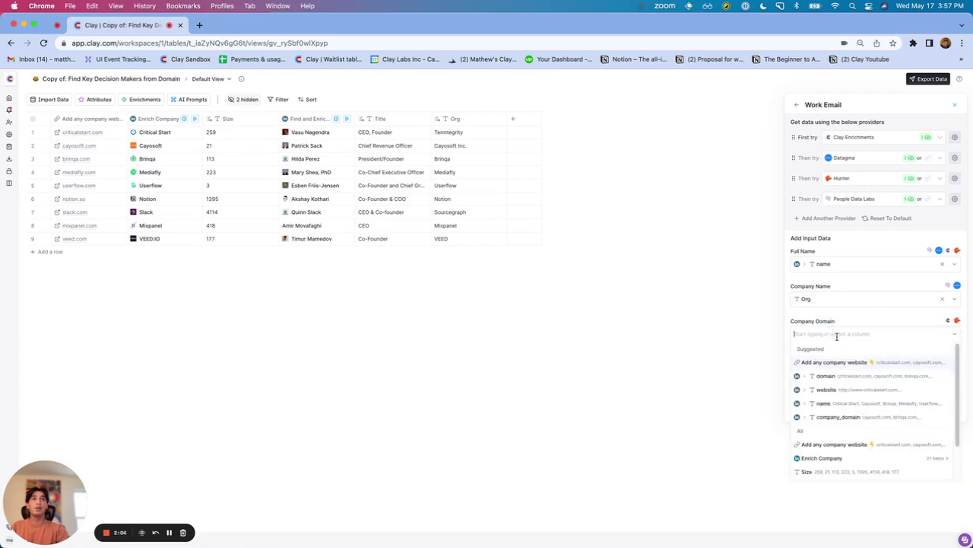
click(839, 375)
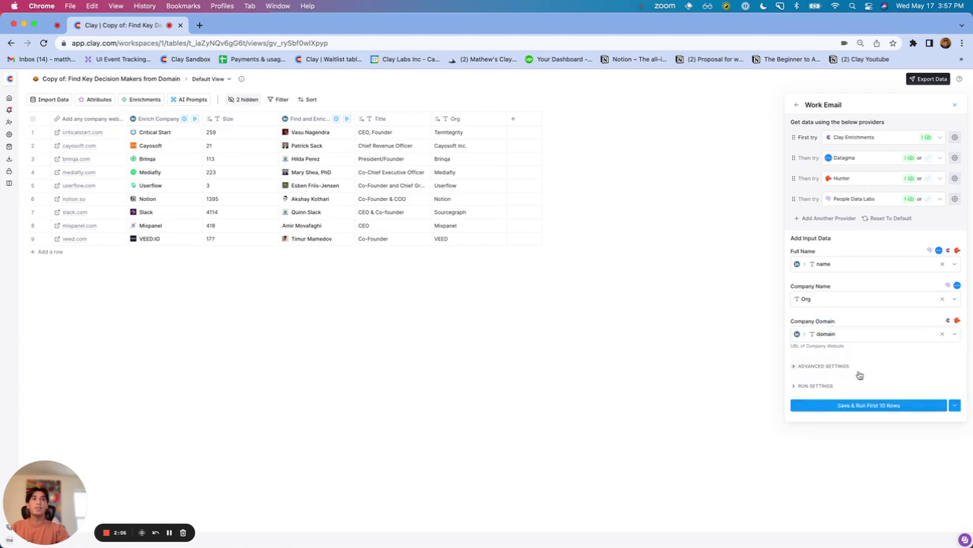
click(927, 409)
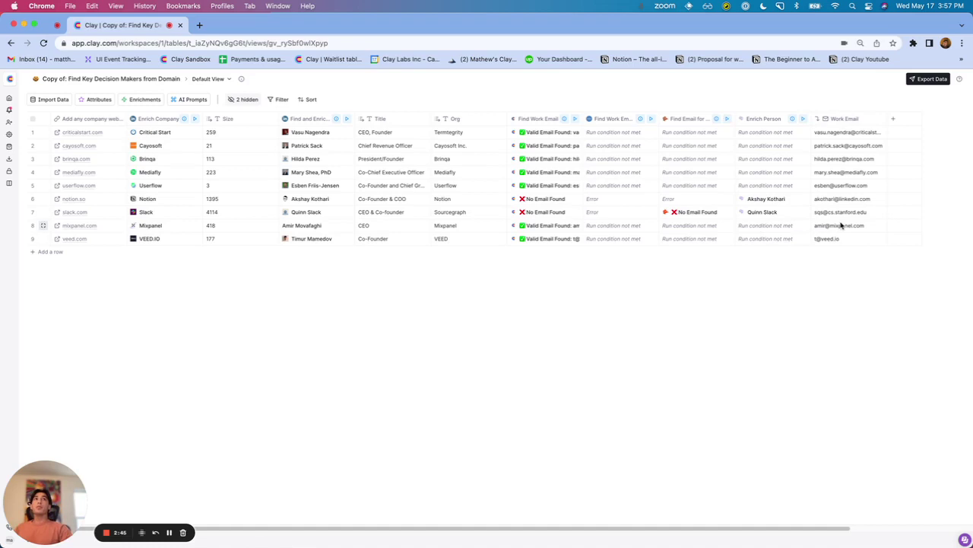
Select the Work Email results for rows 1–9 to review them
drag(843, 237, 858, 131)
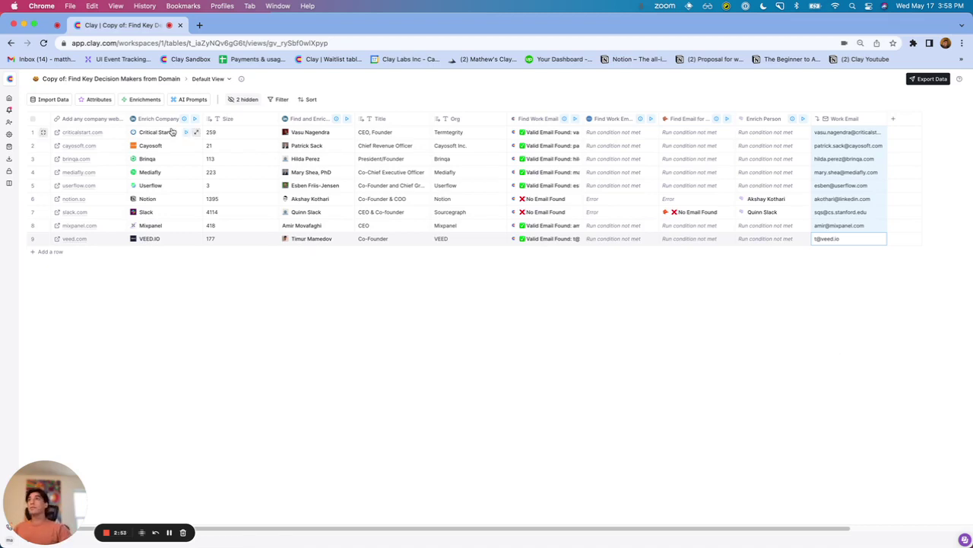
Preview the Personal Email, Mobile Phone Number and Profile setups in the Attributes list
click(96, 99)
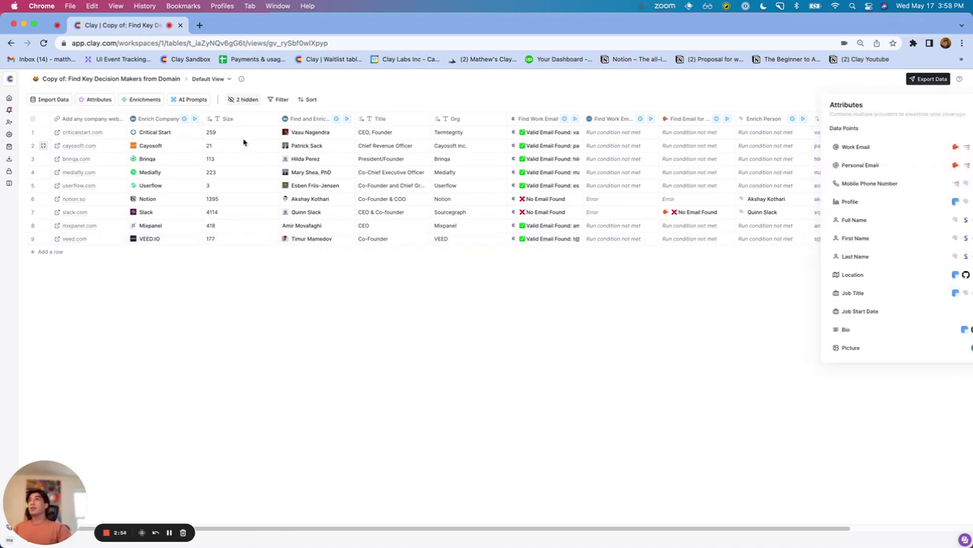
click(872, 167)
click(797, 107)
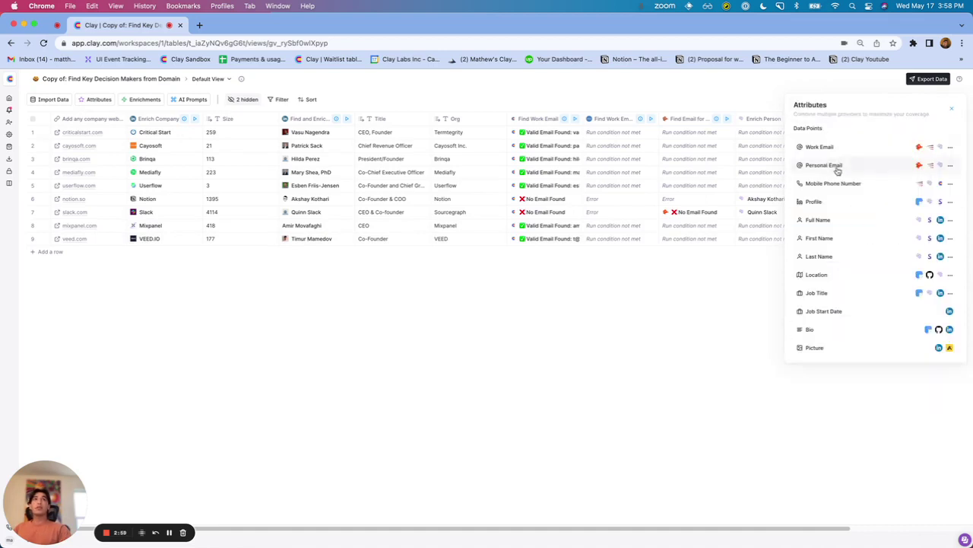
click(836, 183)
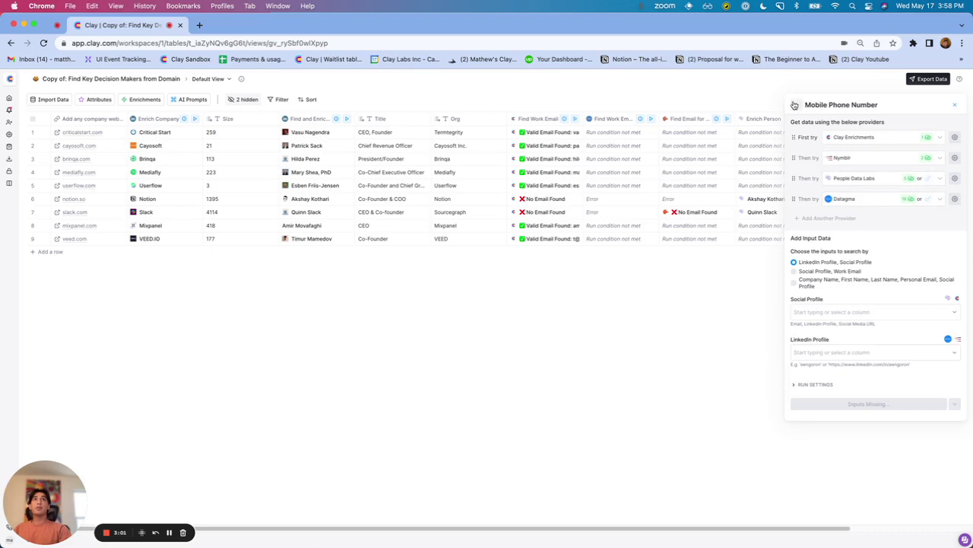
click(796, 104)
click(841, 207)
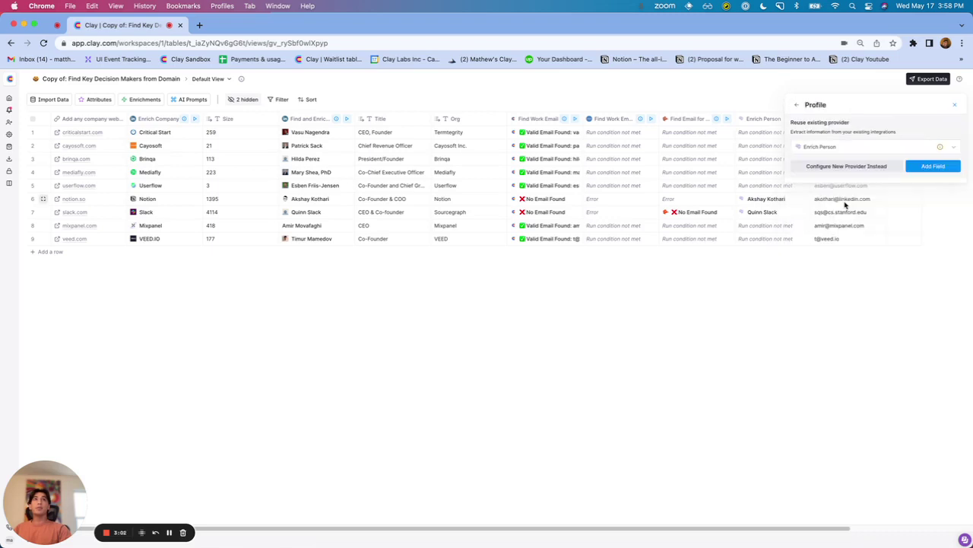
click(797, 104)
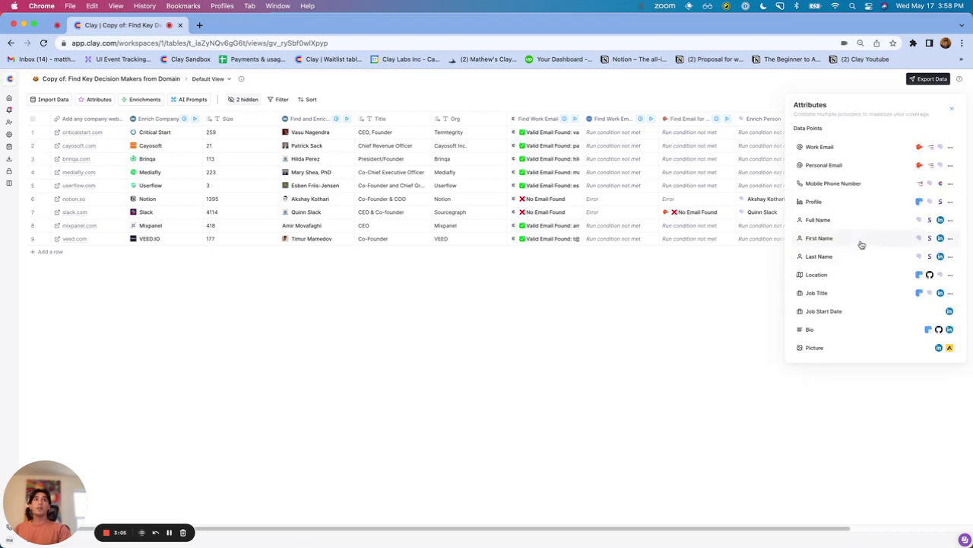